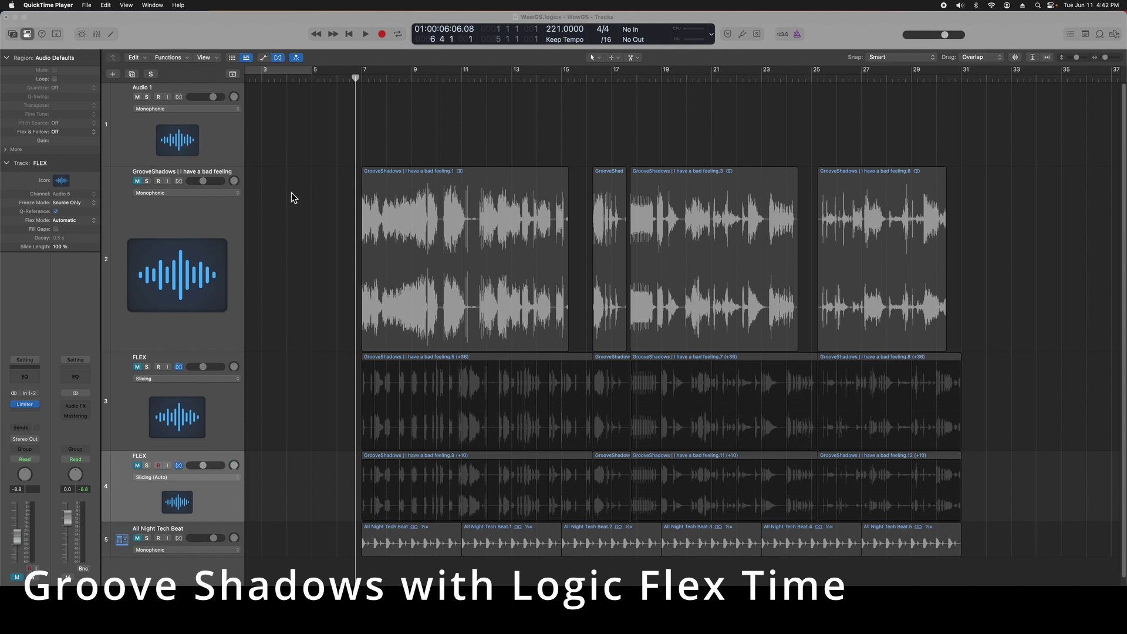
Unmute the GrooveShadows vocal track and play a few bars of its recording
{"action": "left_click", "coordinate": [138, 183]}
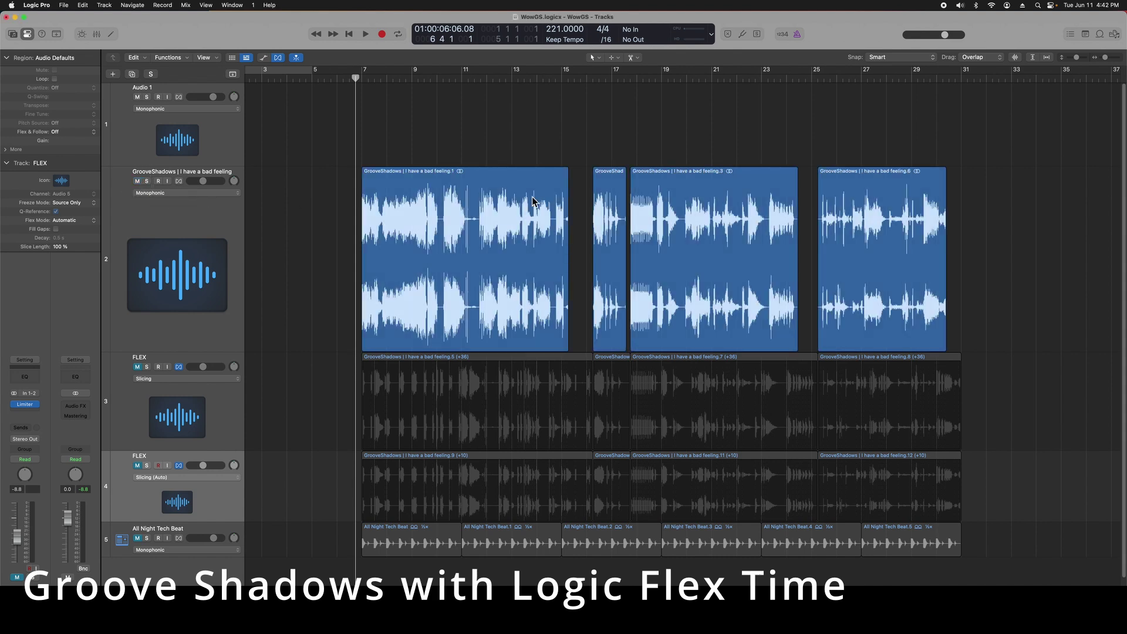
{"action": "key", "text": "space"}
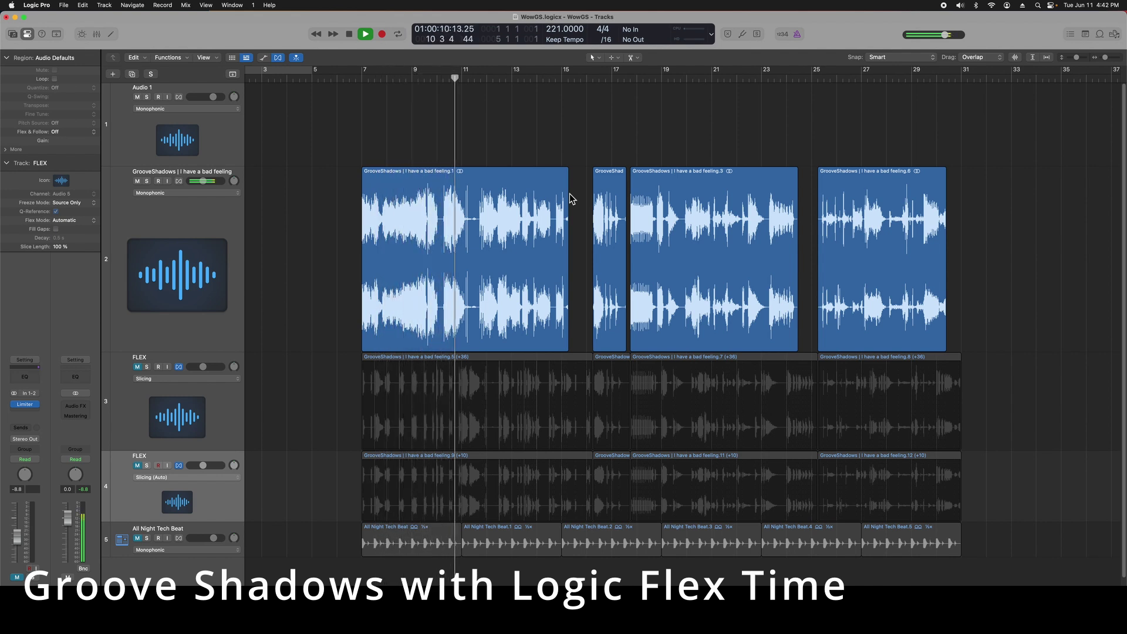
{"action": "key", "text": "space"}
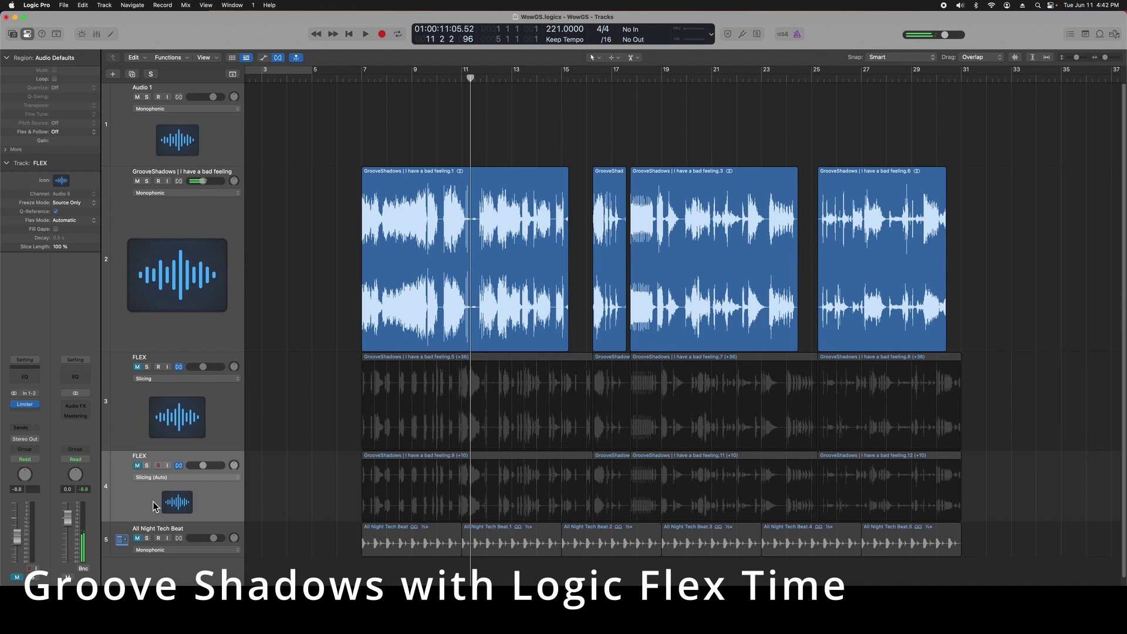
Solo the All Night Tech Beat track and play it from just before bar 7
{"action": "left_click", "coordinate": [147, 539]}
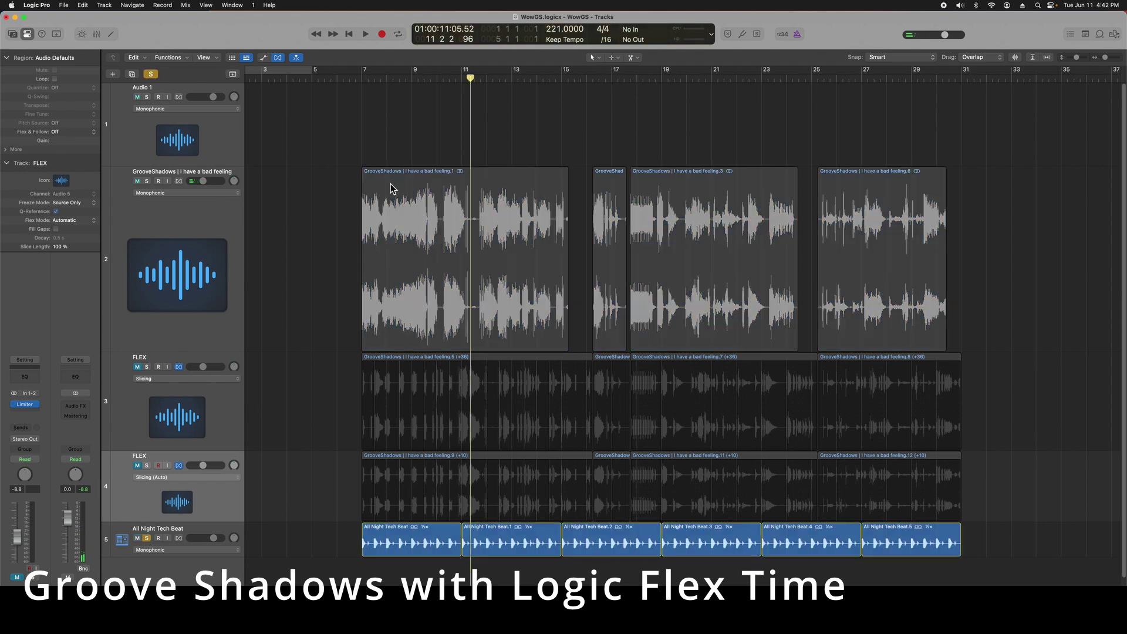
{"action": "left_click", "coordinate": [352, 78]}
{"action": "key", "text": "space"}
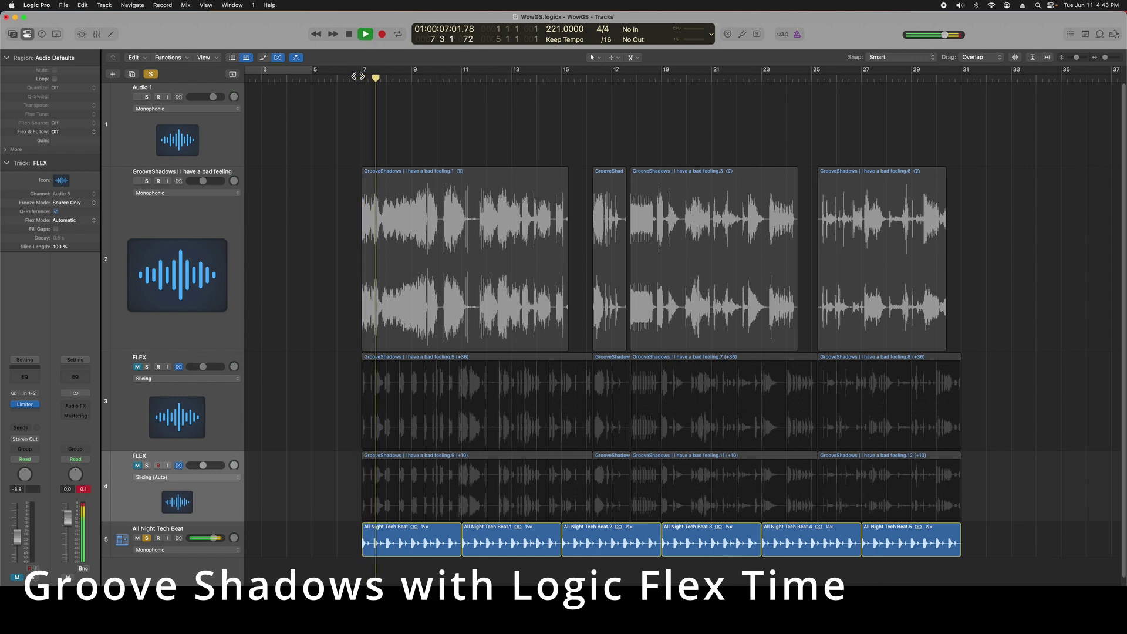
{"action": "key", "text": "space"}
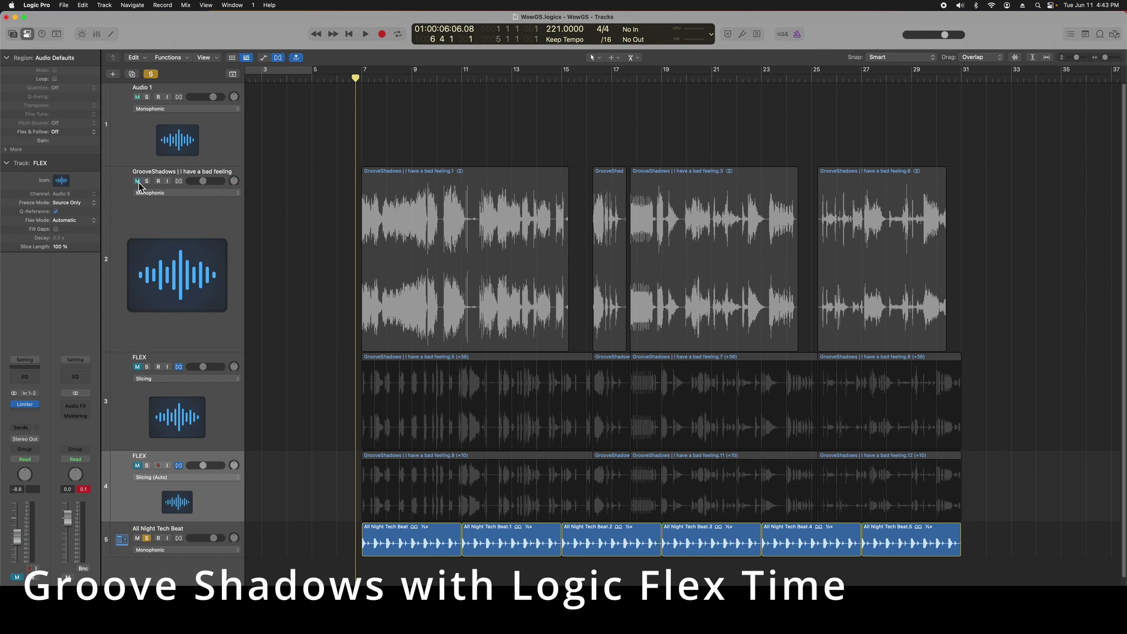
Solo the original GrooveShadows track too and play it together with the beat
{"action": "left_click", "coordinate": [137, 181]}
{"action": "key", "text": "space"}
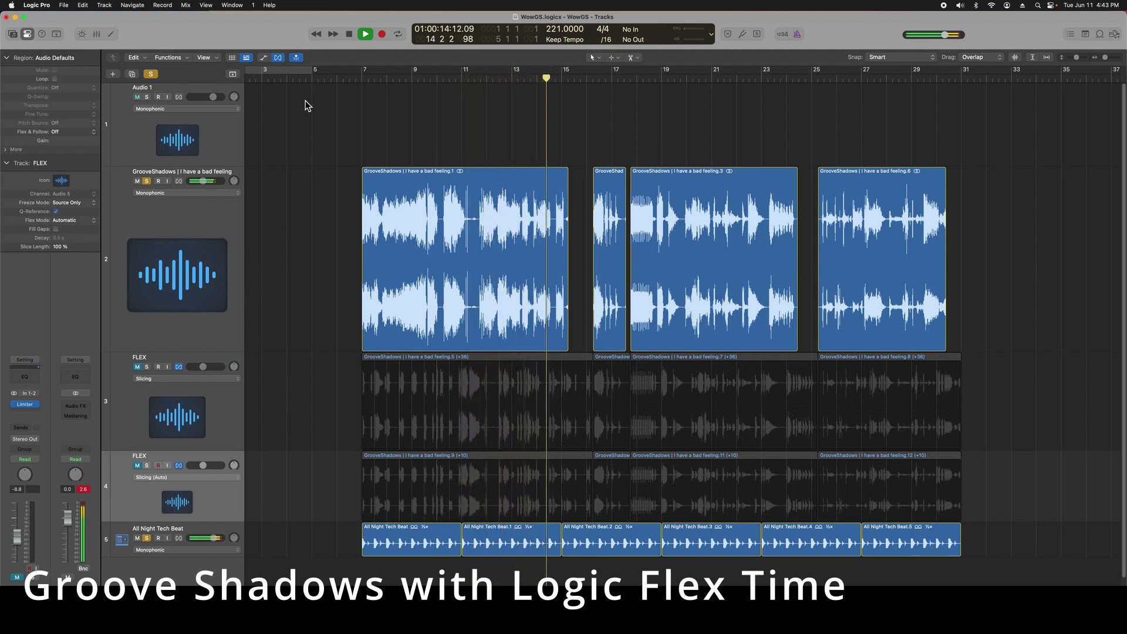
{"action": "key", "text": "space"}
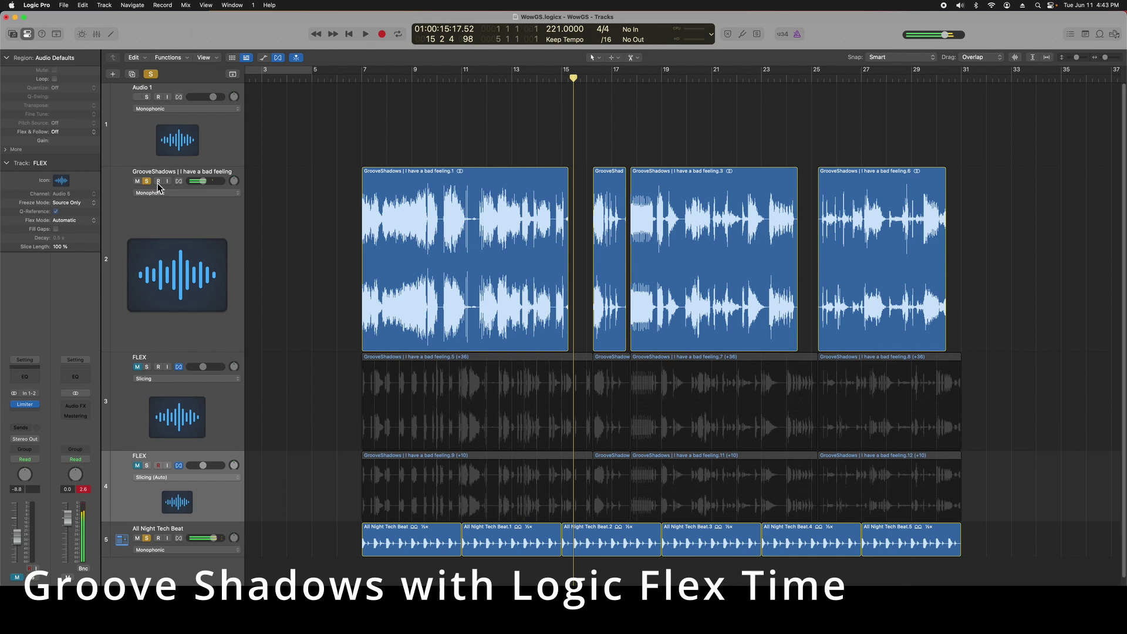
Turn off solo on the GrooveShadows track, select the upper FLEX track and expand its additional region parameters
{"action": "left_click", "coordinate": [147, 182]}
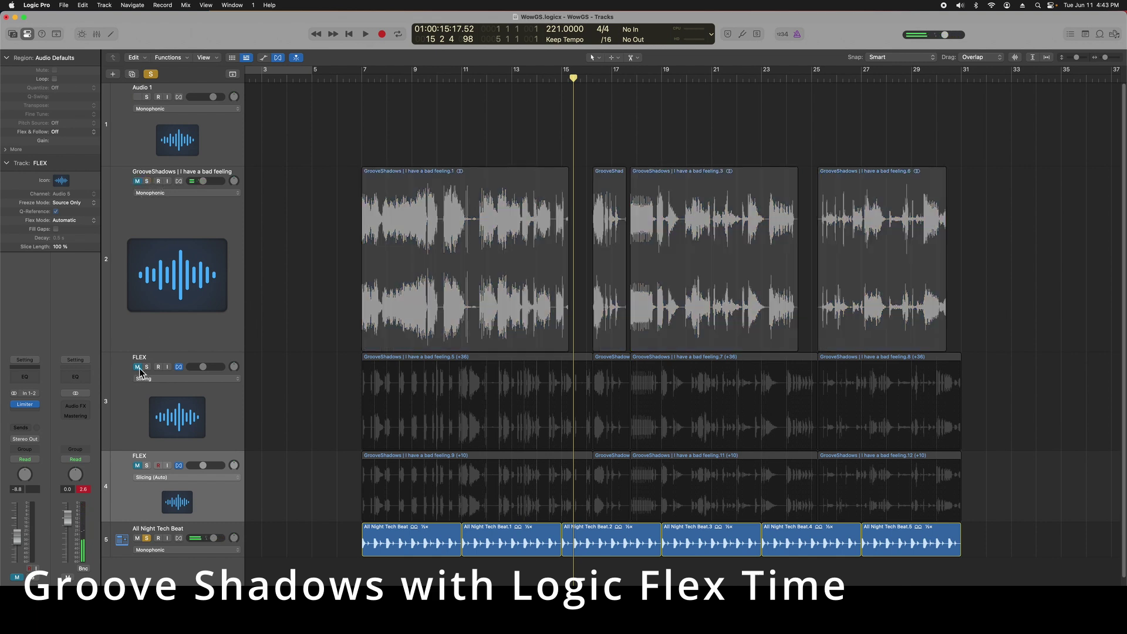
{"action": "left_click", "coordinate": [222, 412]}
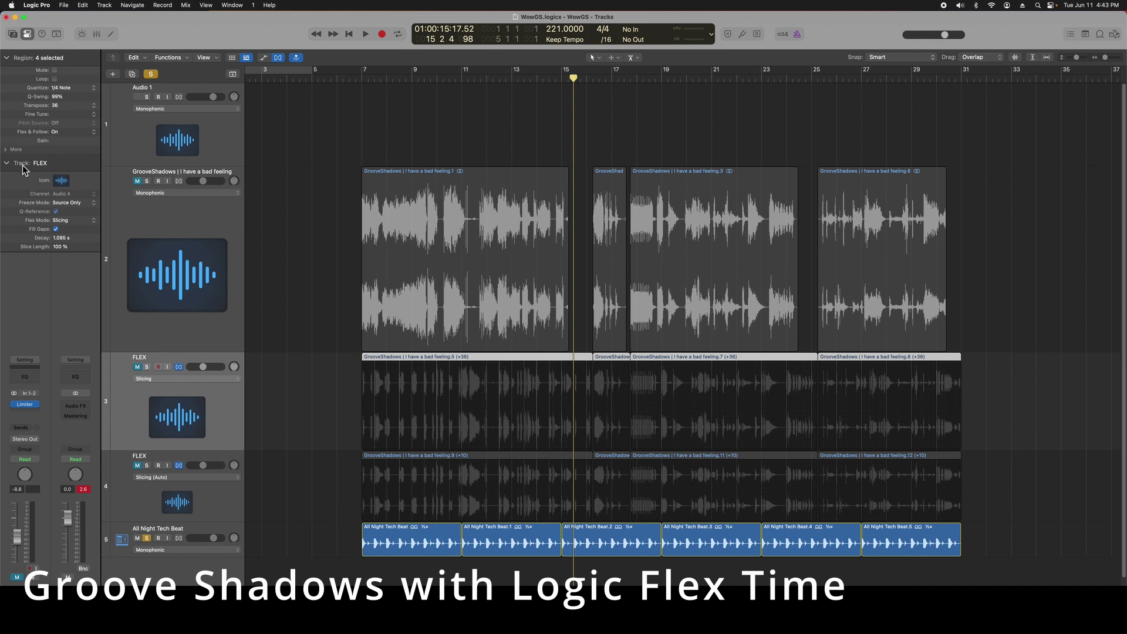
{"action": "left_click", "coordinate": [57, 212]}
{"action": "left_click", "coordinate": [5, 150]}
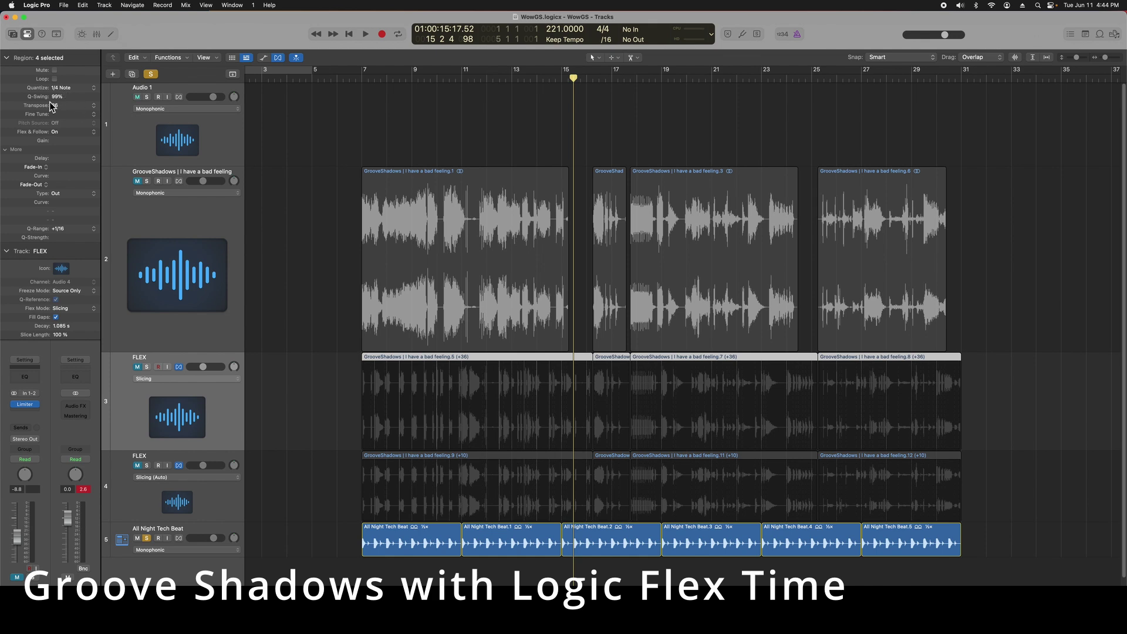
Solo the upper FLEX track and play it with the beat from just before bar 7
{"action": "left_click", "coordinate": [347, 77]}
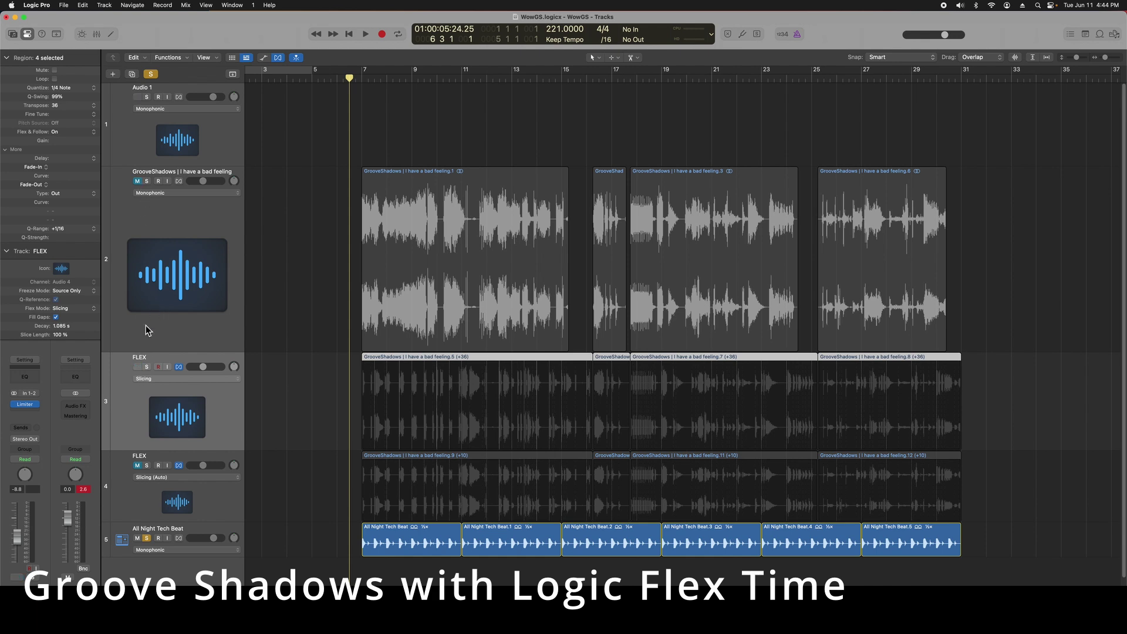
{"action": "left_click", "coordinate": [146, 367]}
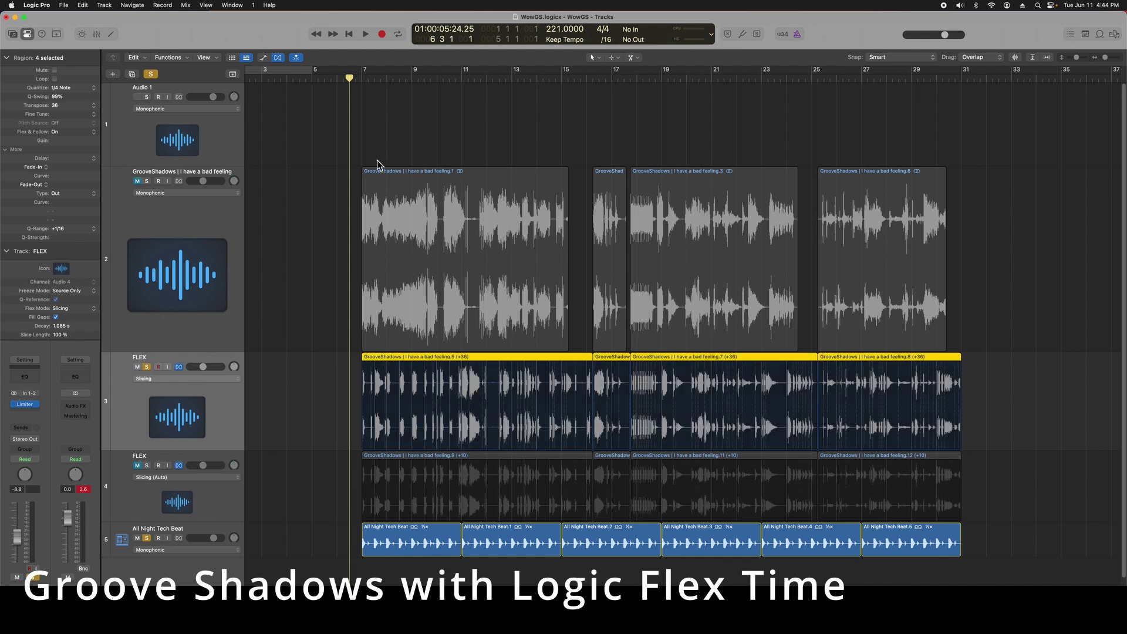
{"action": "key", "text": "space"}
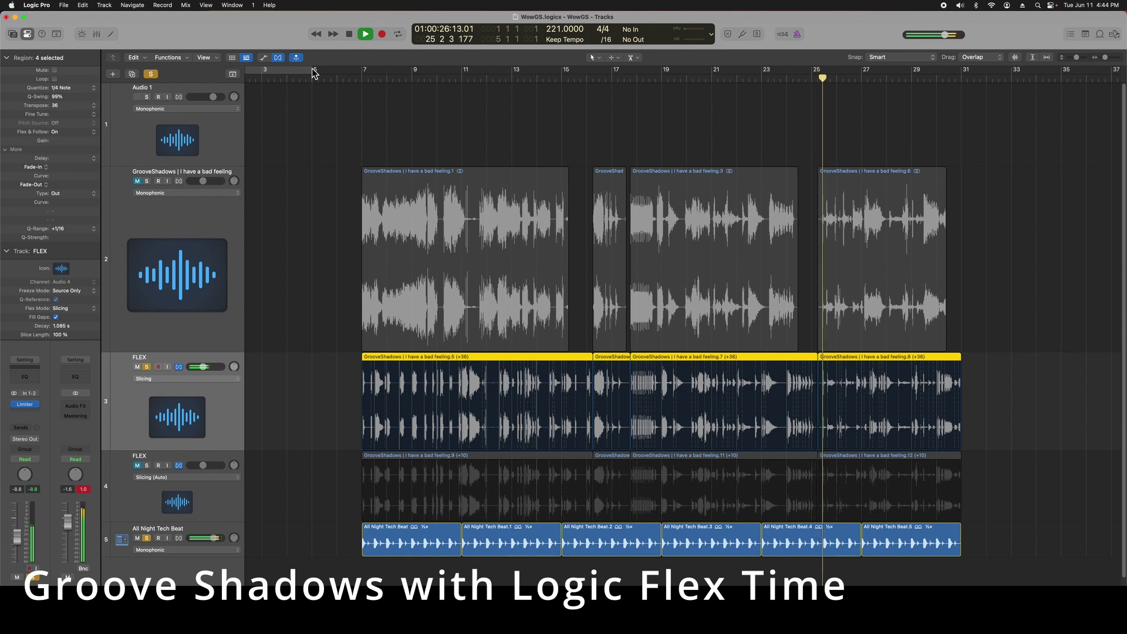
{"action": "key", "text": "space"}
Set the upper FLEX track's regions to 1/32 Note quantize and play them from just before bar 7
{"action": "left_click", "coordinate": [355, 80]}
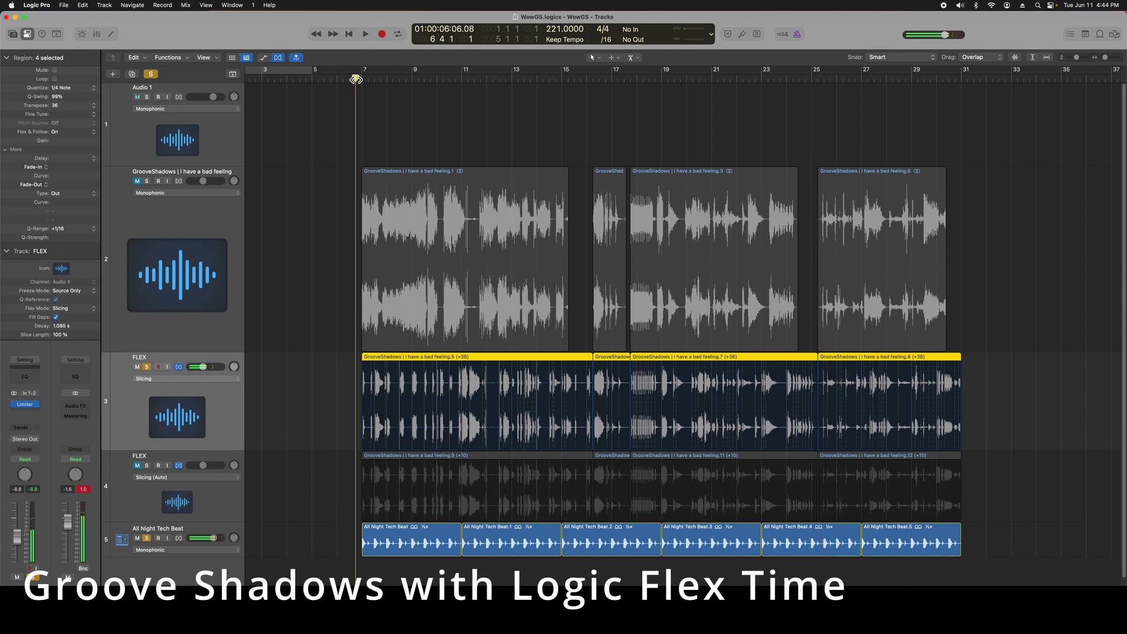
{"action": "left_click", "coordinate": [70, 88]}
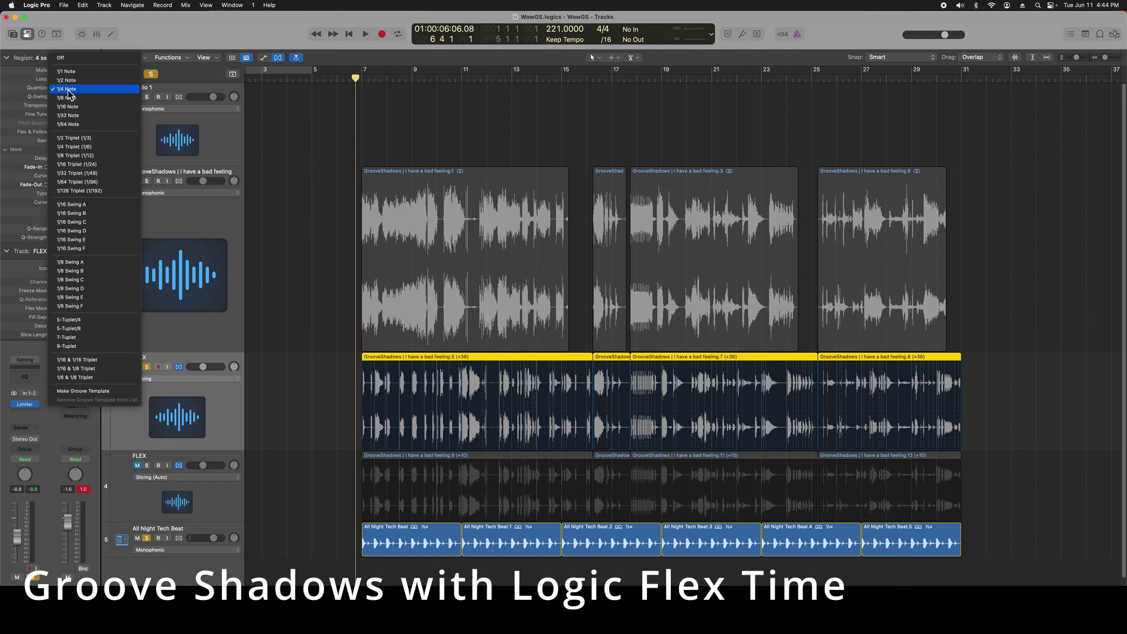
{"action": "left_click", "coordinate": [90, 115]}
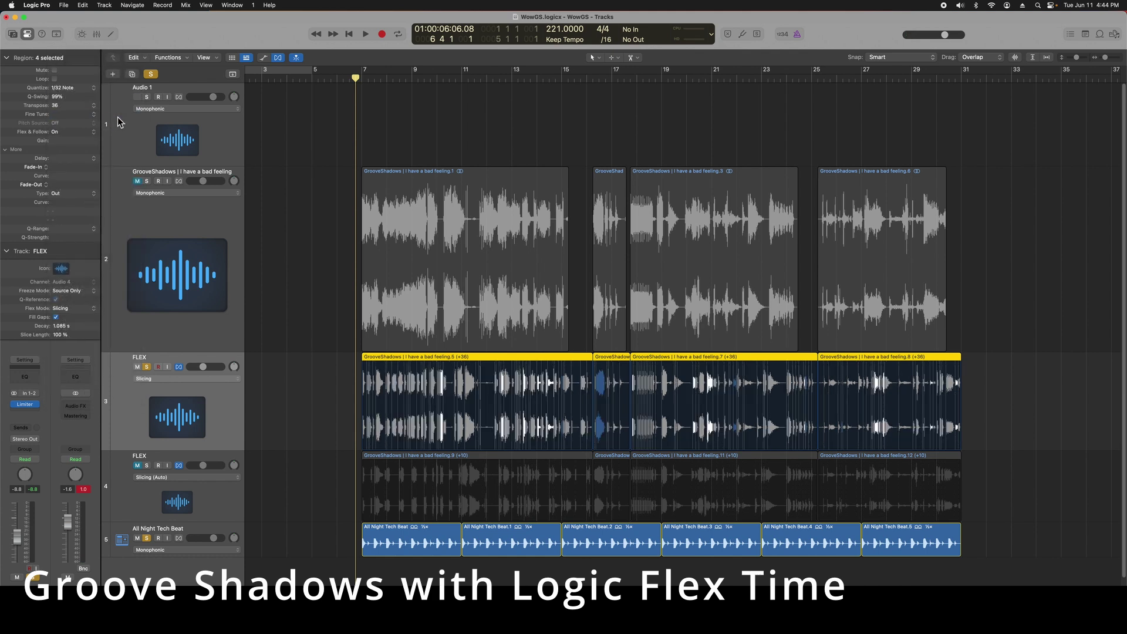
{"action": "key", "text": "space"}
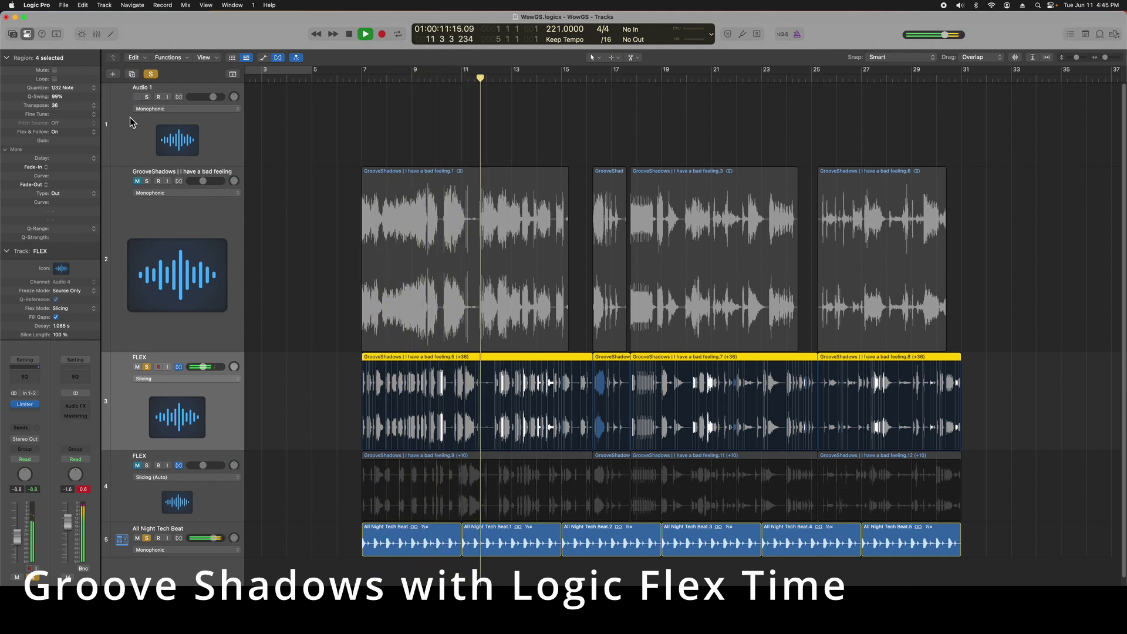
{"action": "key", "text": "space"}
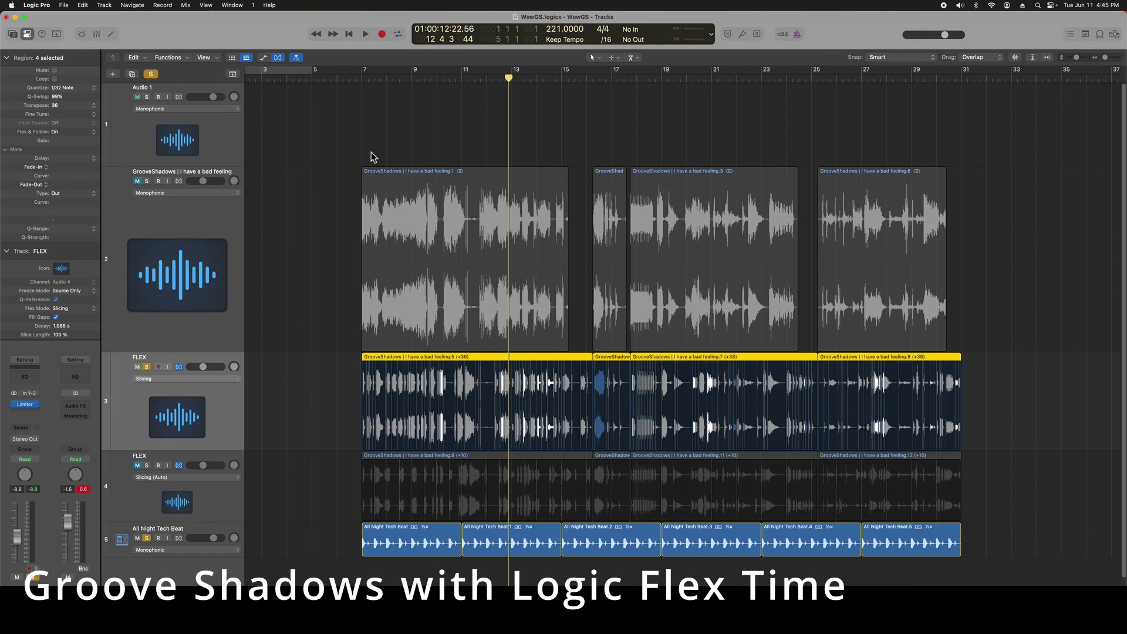
Quantize the upper FLEX track's regions to 1/8 Note with 70% Q-Swing and play them from just before bar 7
{"action": "left_click", "coordinate": [350, 75]}
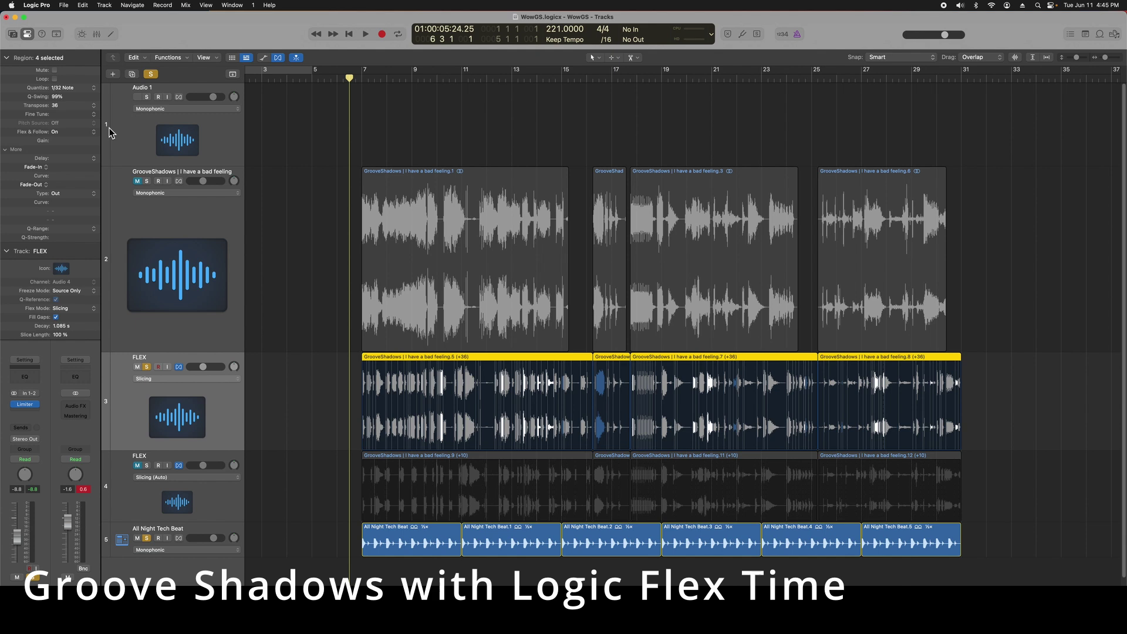
{"action": "left_click", "coordinate": [61, 87]}
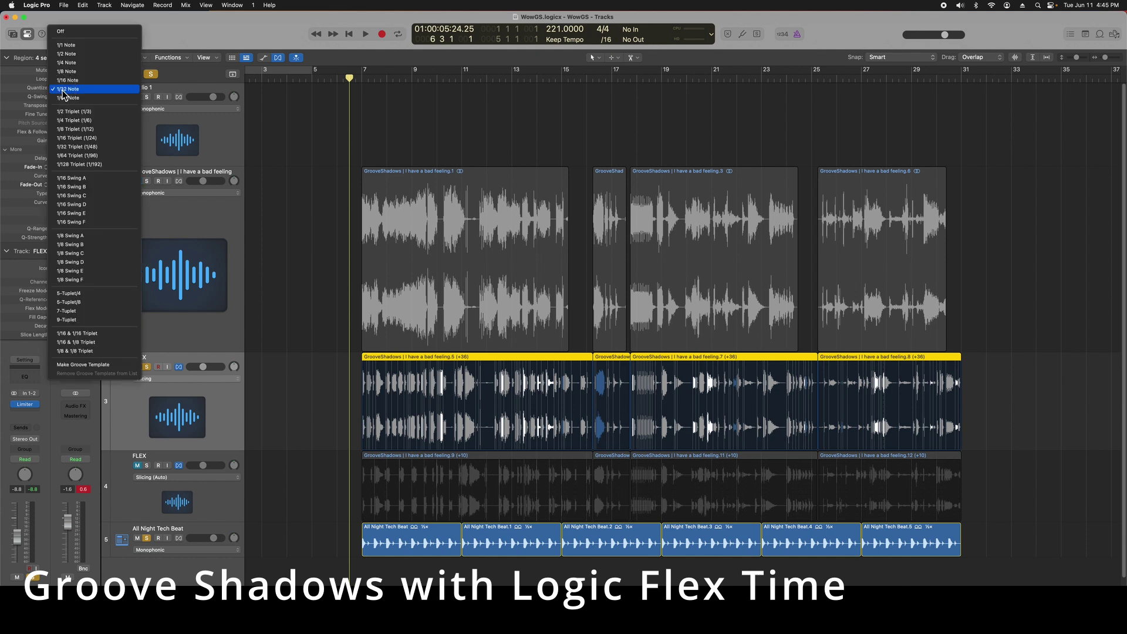
{"action": "left_click", "coordinate": [85, 74]}
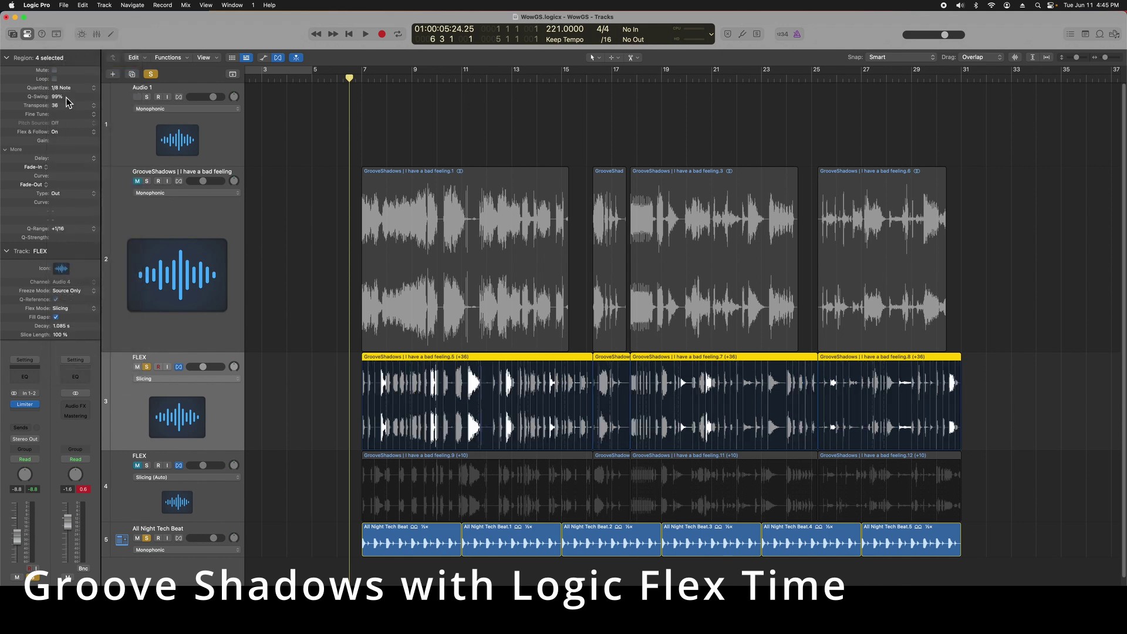
{"action": "left_click_drag", "start_coordinate": [57, 105], "coordinate": [57, 120]}
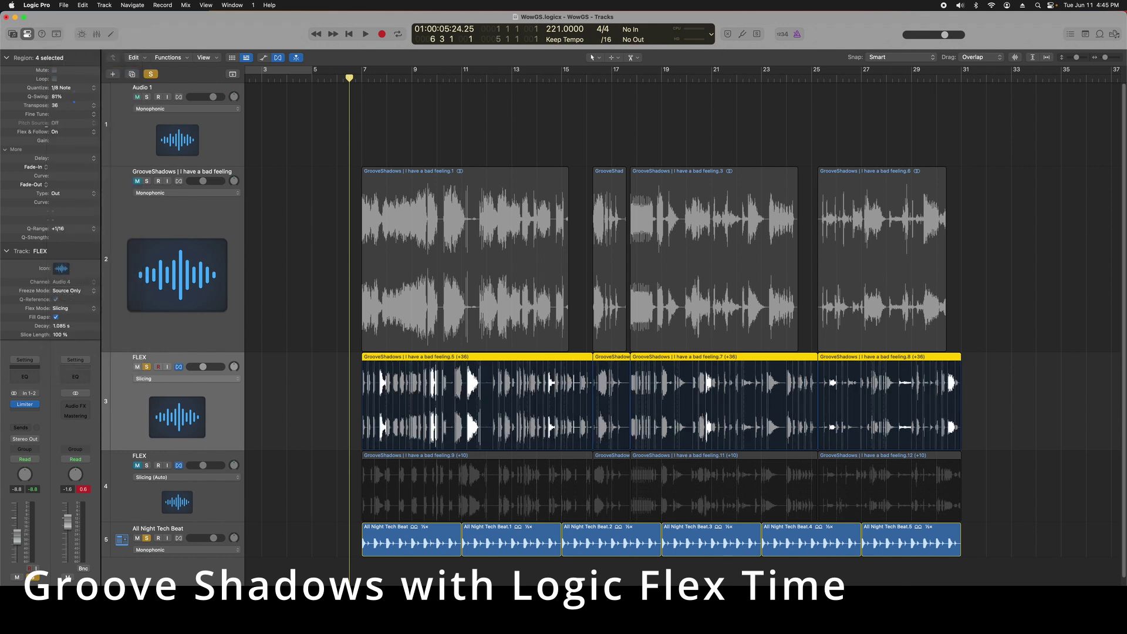
{"action": "key", "text": "space"}
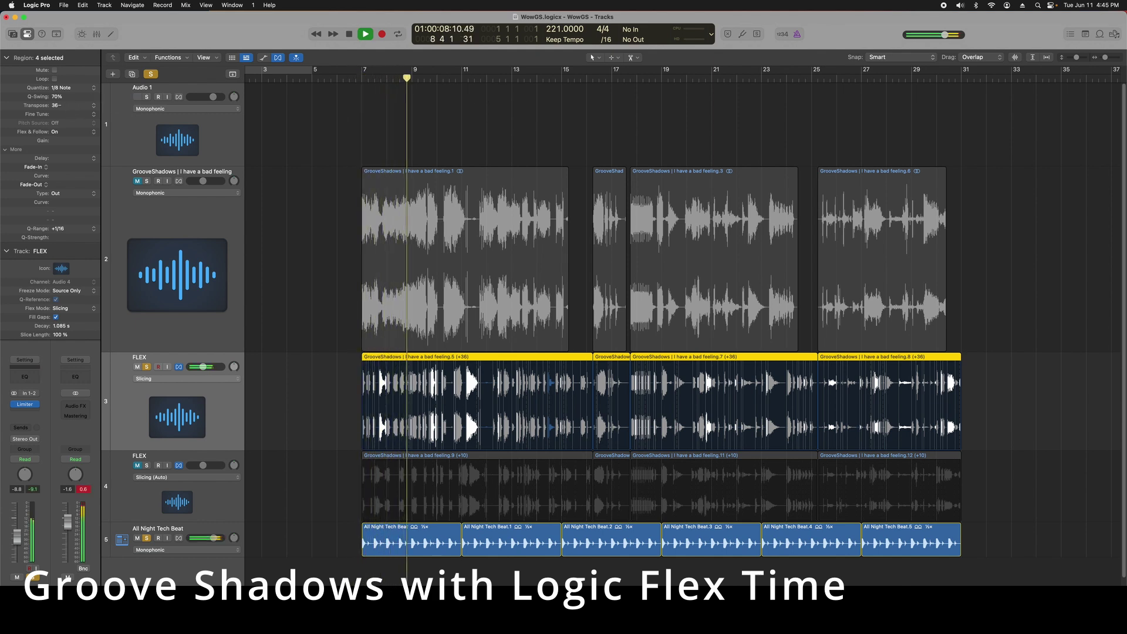
Set the upper FLEX regions' transpose to 1 during playback, stop, and inspect the sliced waveforms up close
{"action": "mouse_move", "coordinate": [56, 106]}
{"action": "left_mouse_down"}
{"action": "mouse_move", "coordinate": [52, 130]}
{"action": "mouse_move", "coordinate": [64, 110]}
{"action": "left_mouse_up"}
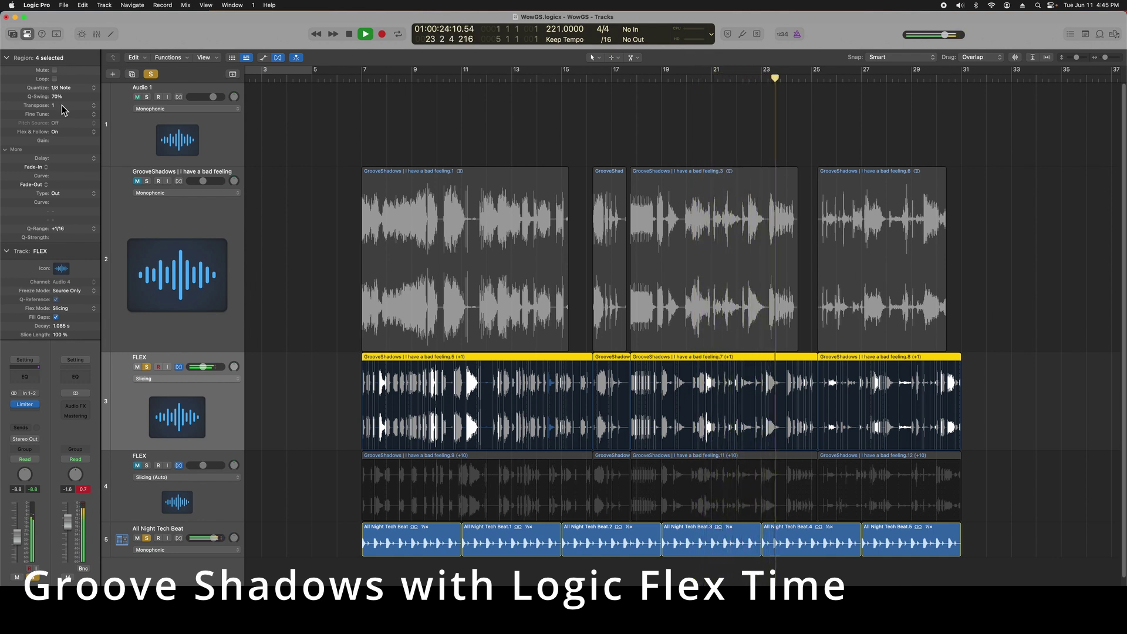
{"action": "key", "text": "space"}
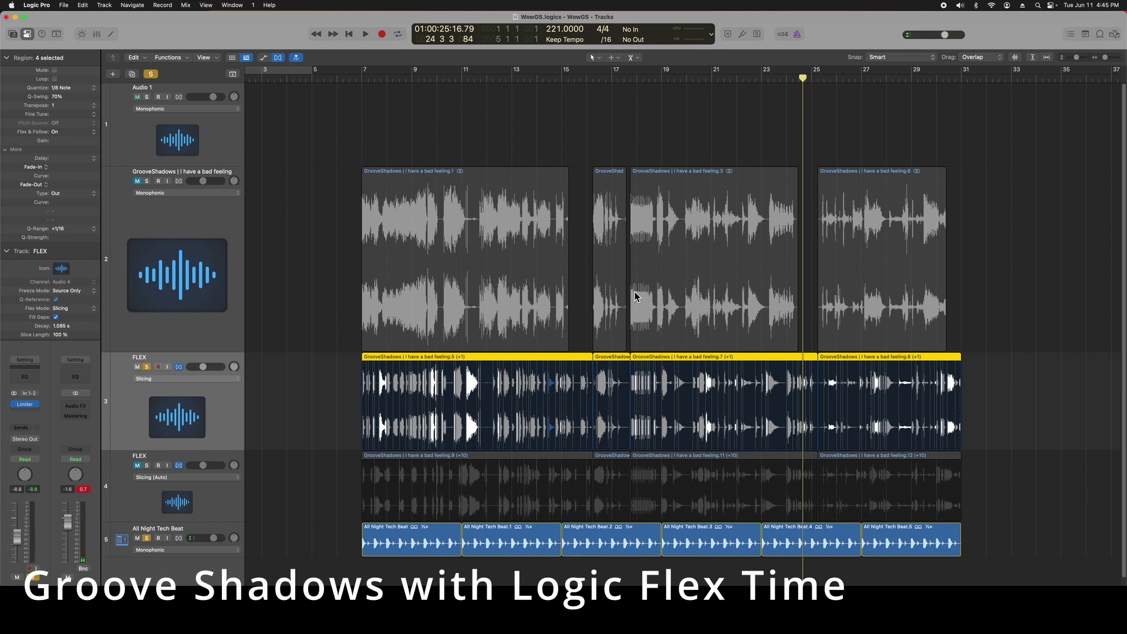
{"action": "left_click_drag", "start_coordinate": [1105, 57], "coordinate": [1119, 64]}
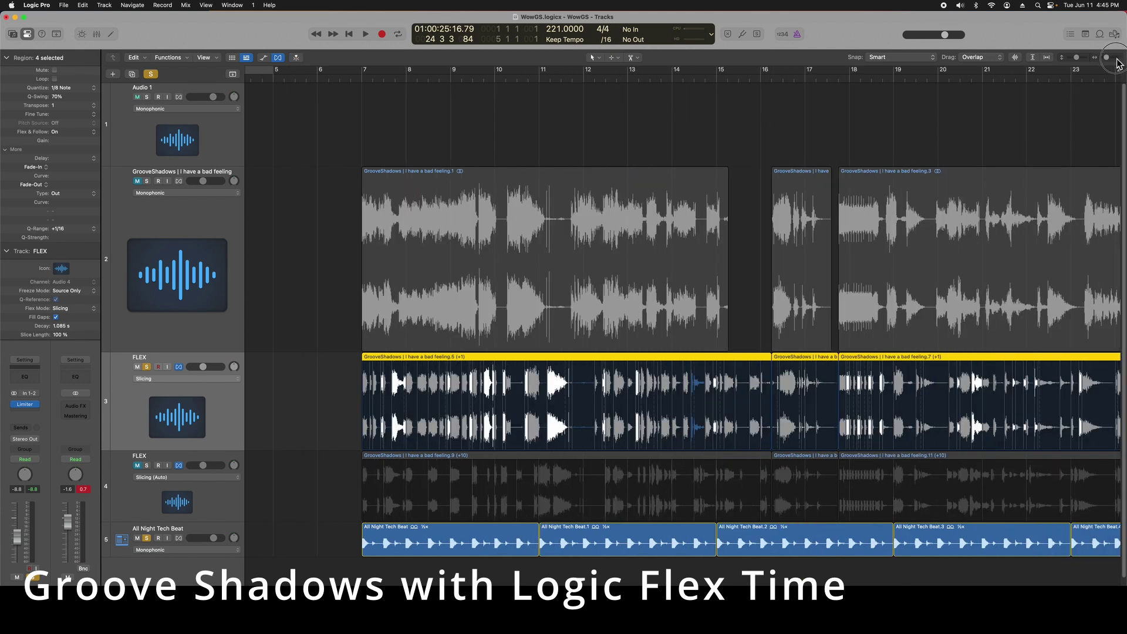
{"action": "left_click_drag", "start_coordinate": [1115, 61], "coordinate": [1106, 63]}
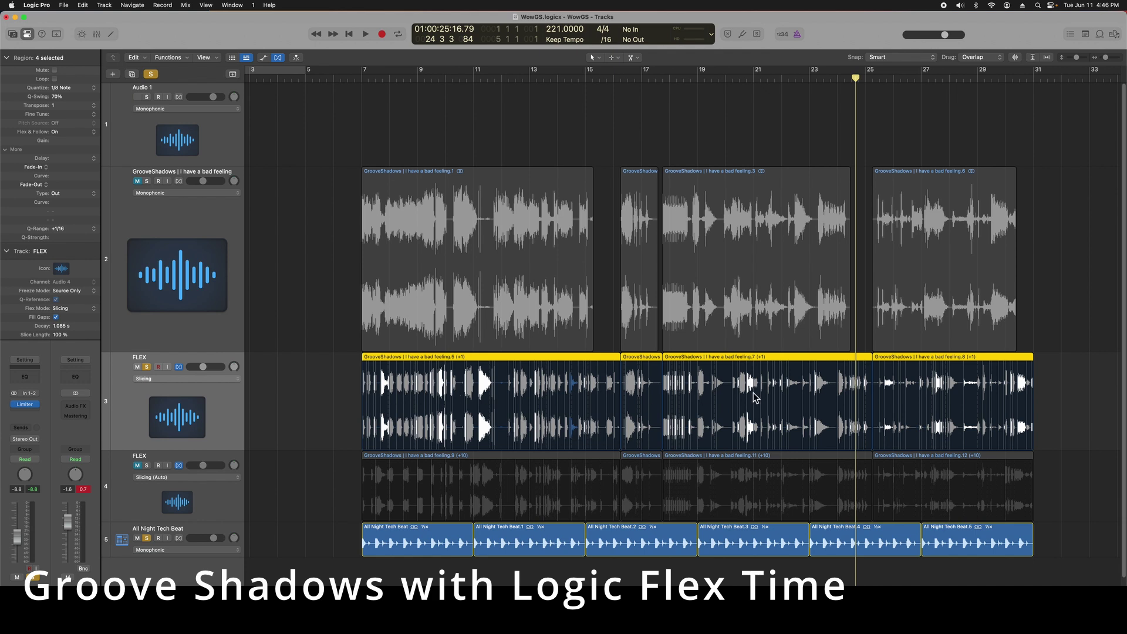
Switch solo from the upper FLEX track to the lower Slicing (Auto) FLEX track and play it from bar 7
{"action": "left_click", "coordinate": [360, 77]}
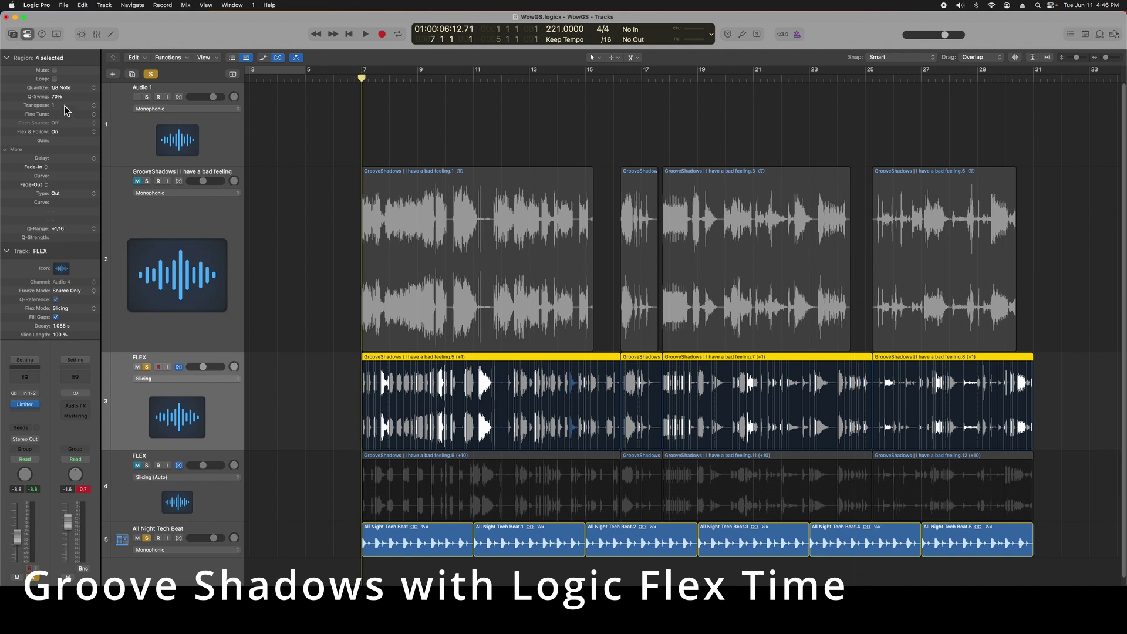
{"action": "left_click", "coordinate": [148, 368]}
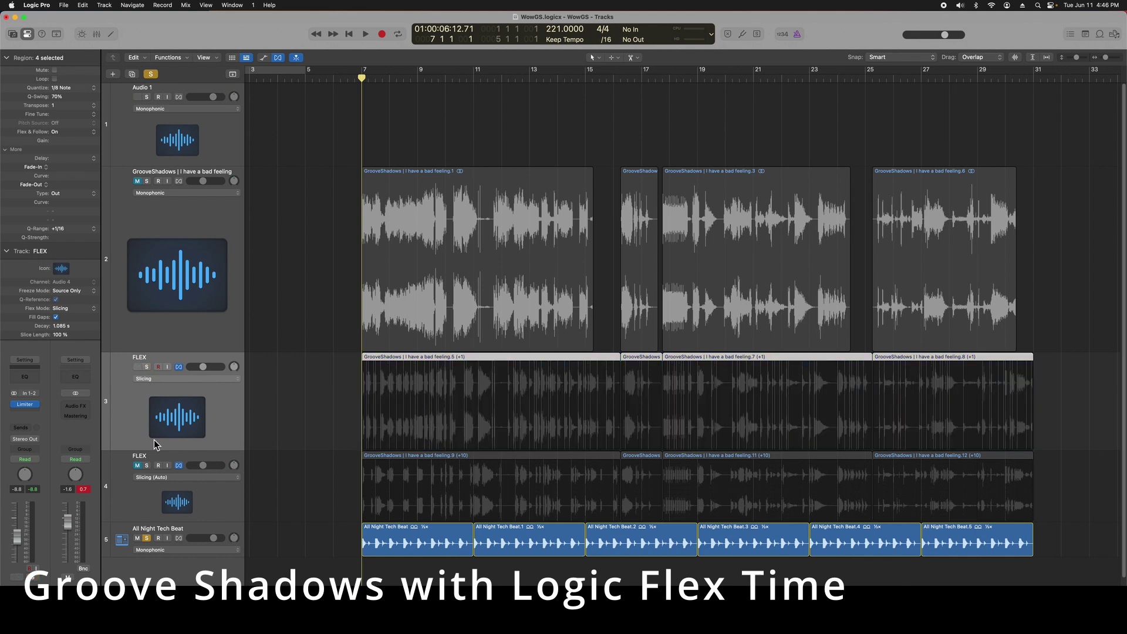
{"action": "left_click", "coordinate": [130, 496]}
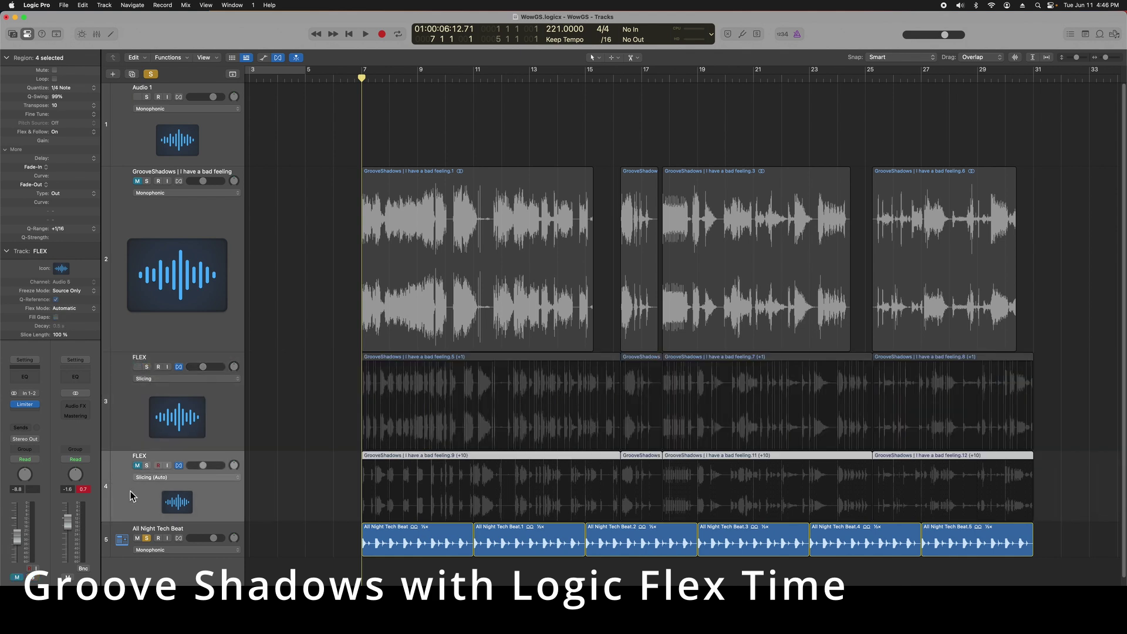
{"action": "left_click", "coordinate": [148, 466]}
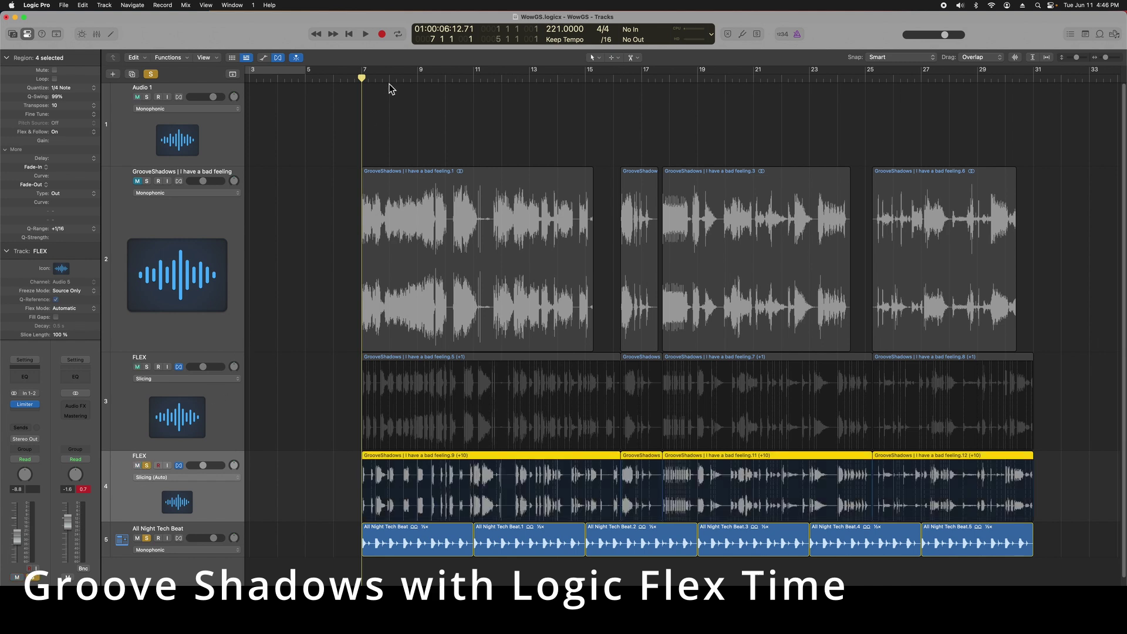
{"action": "key", "text": "space"}
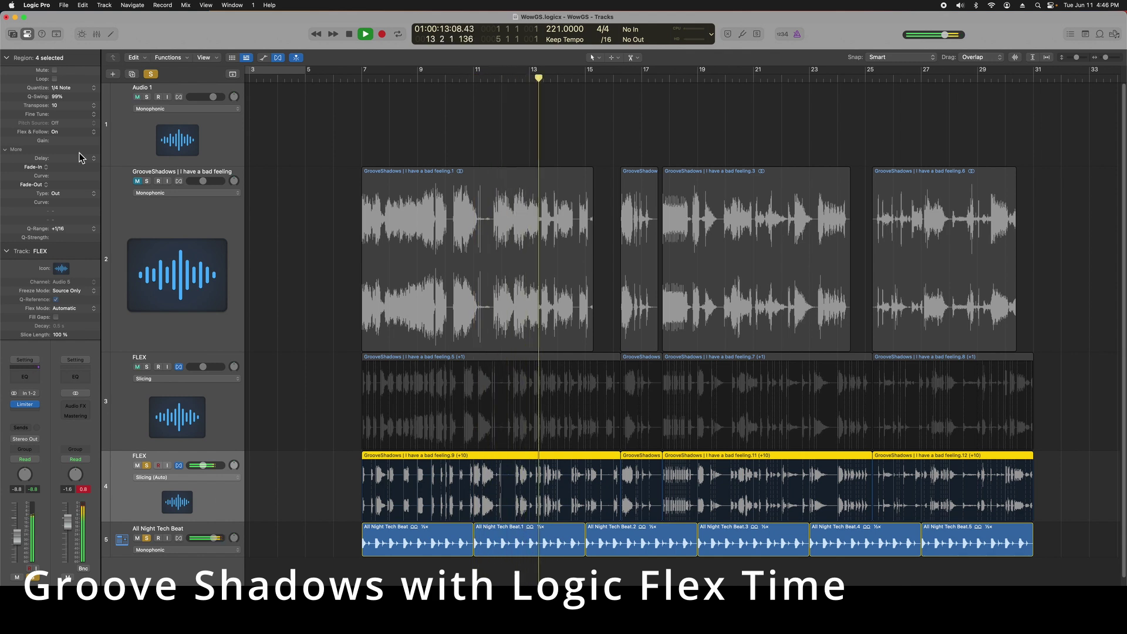
Quantize the lower FLEX track's regions to 1/8 Note and play them from just before bar 7
{"action": "key", "text": "space"}
{"action": "left_click", "coordinate": [70, 88]}
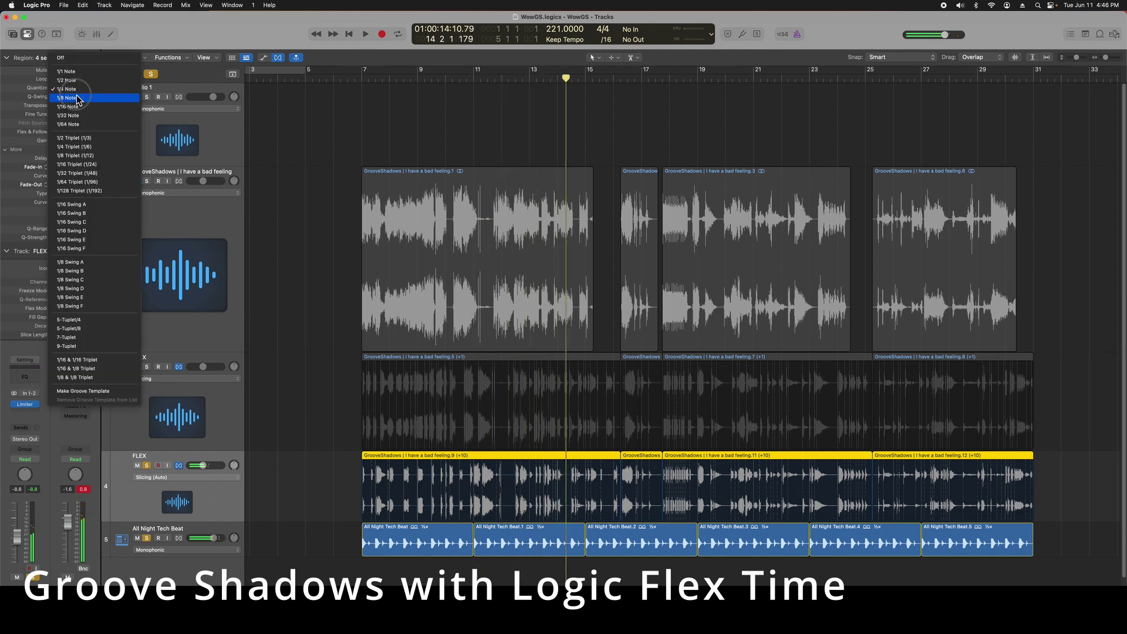
{"action": "left_click", "coordinate": [94, 97]}
{"action": "left_click", "coordinate": [353, 78]}
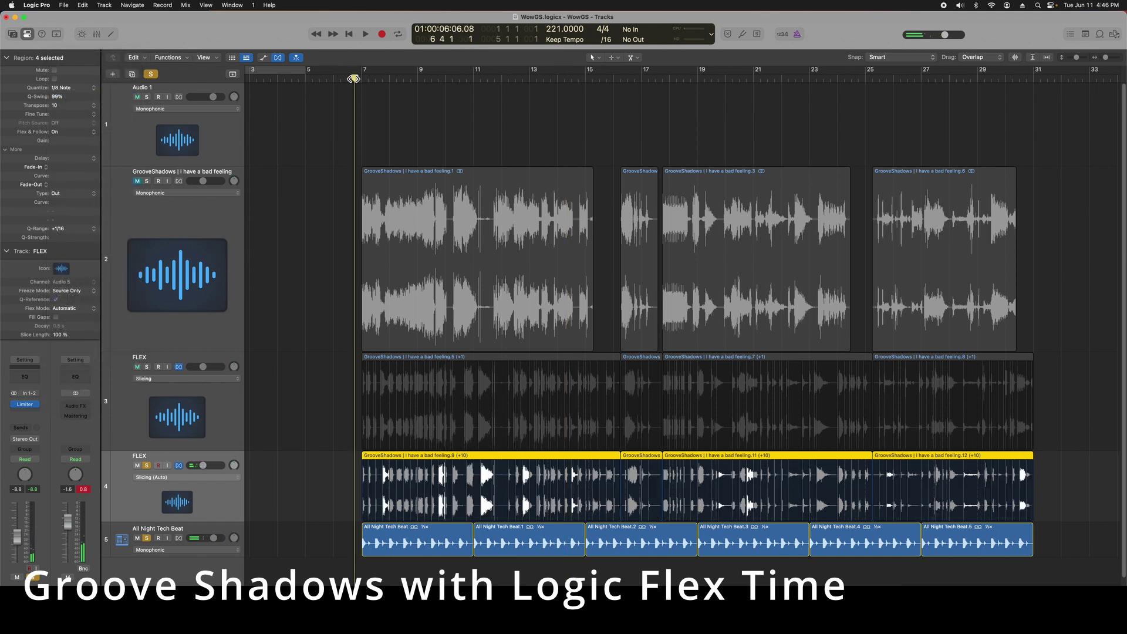
{"action": "key", "text": "space"}
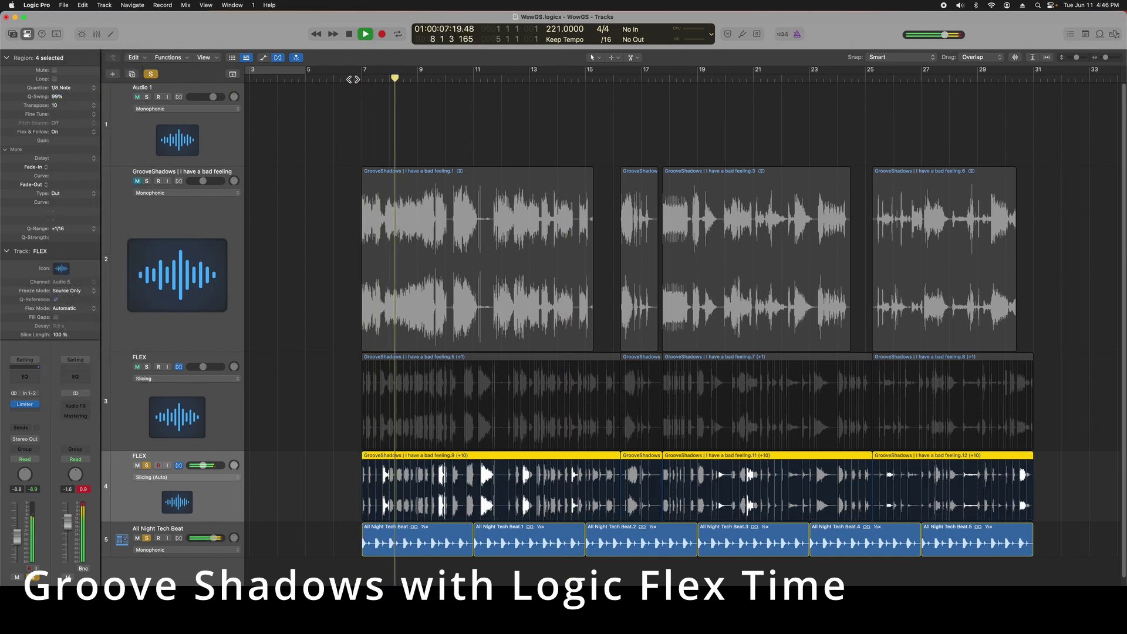